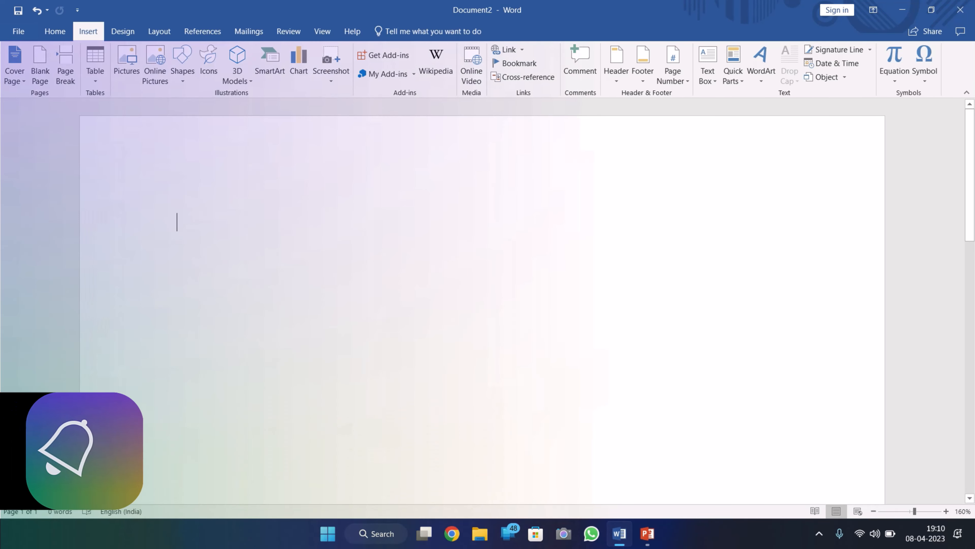
Insert a chart of the basic Pie type into the blank document
click(298, 76)
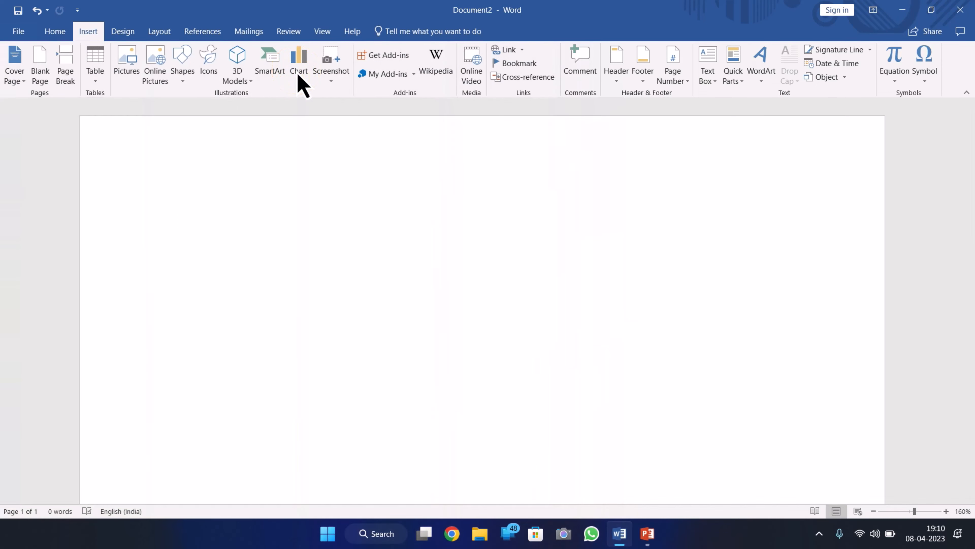
click(298, 75)
click(307, 76)
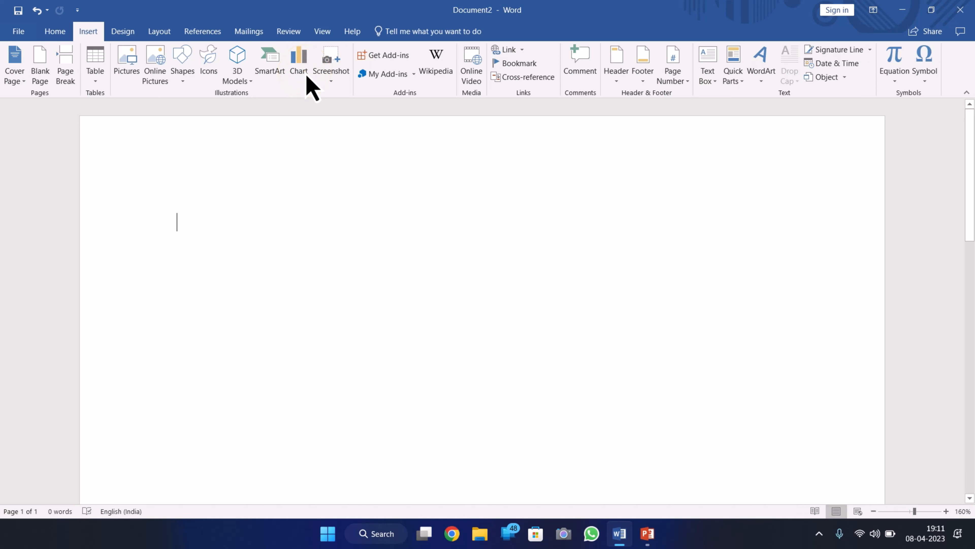
click(307, 76)
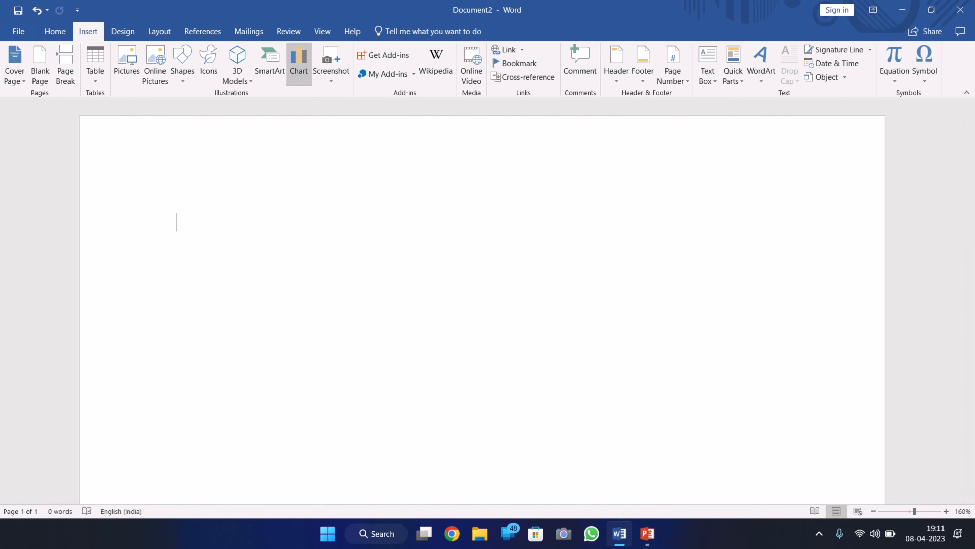
click(299, 61)
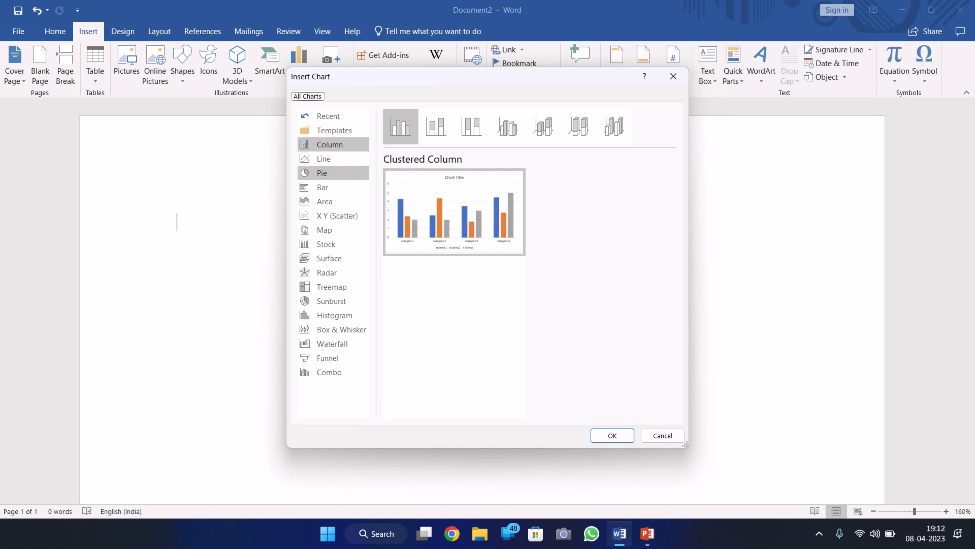
click(323, 158)
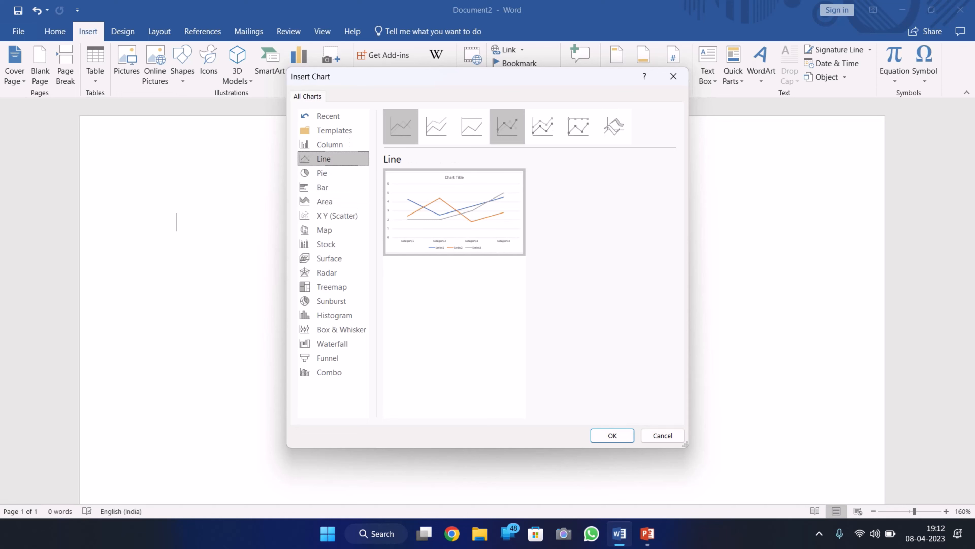
click(507, 126)
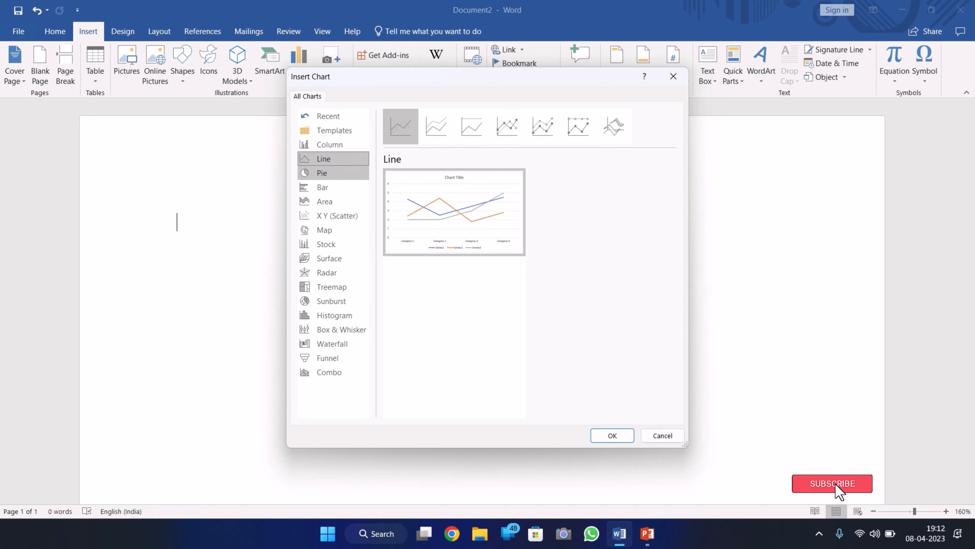
click(322, 173)
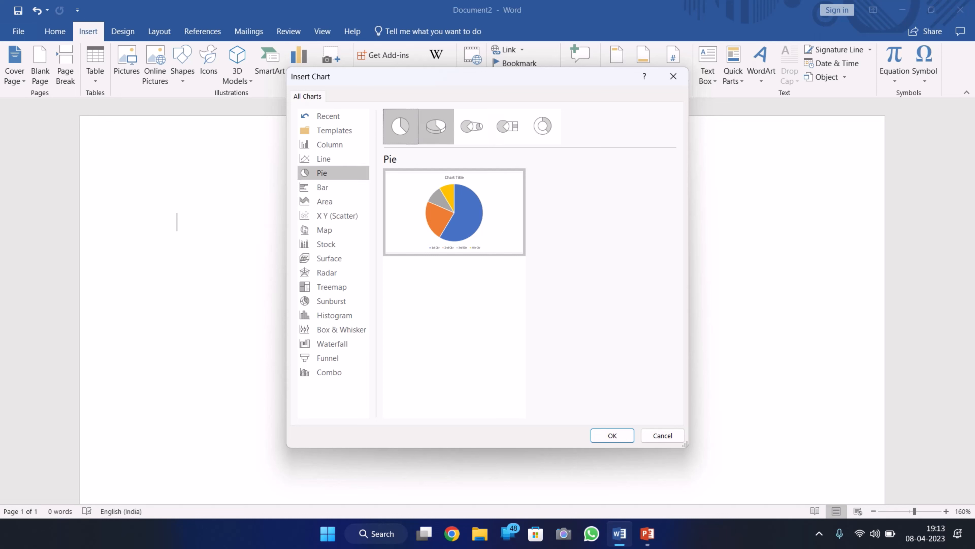
click(436, 126)
click(401, 126)
mouse_move(455, 213)
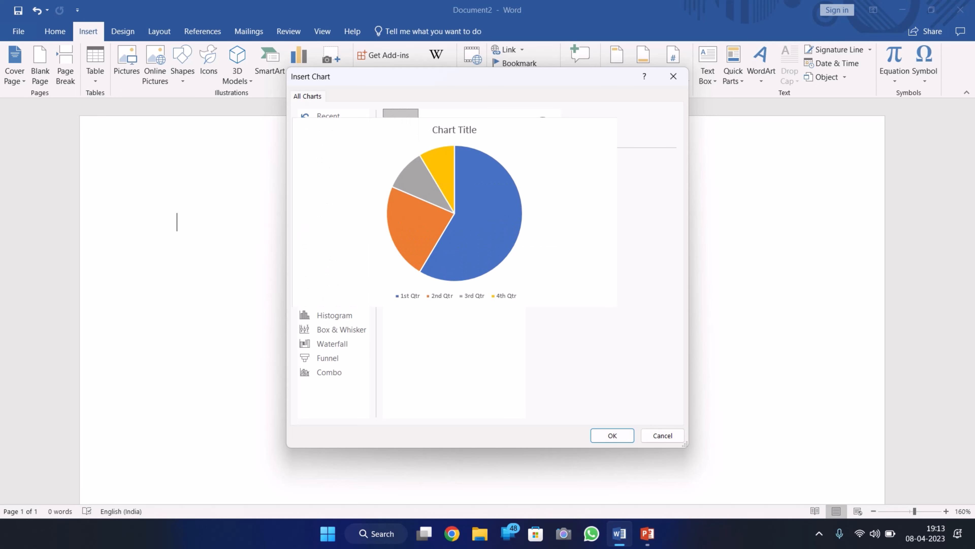
click(612, 436)
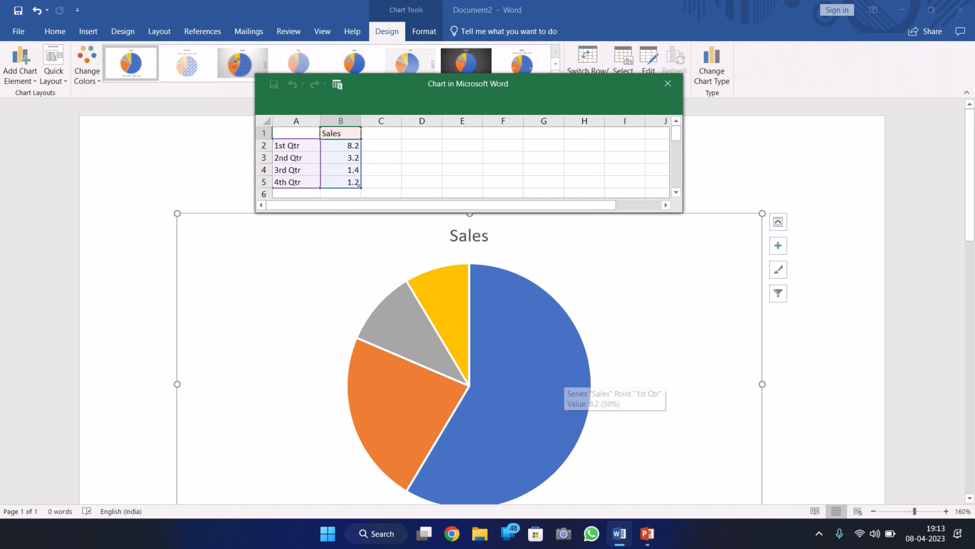
Rename the chart's series header in B1 to kake and replace the first category label in A2 with a person's name
scroll(559, 371, up, 3)
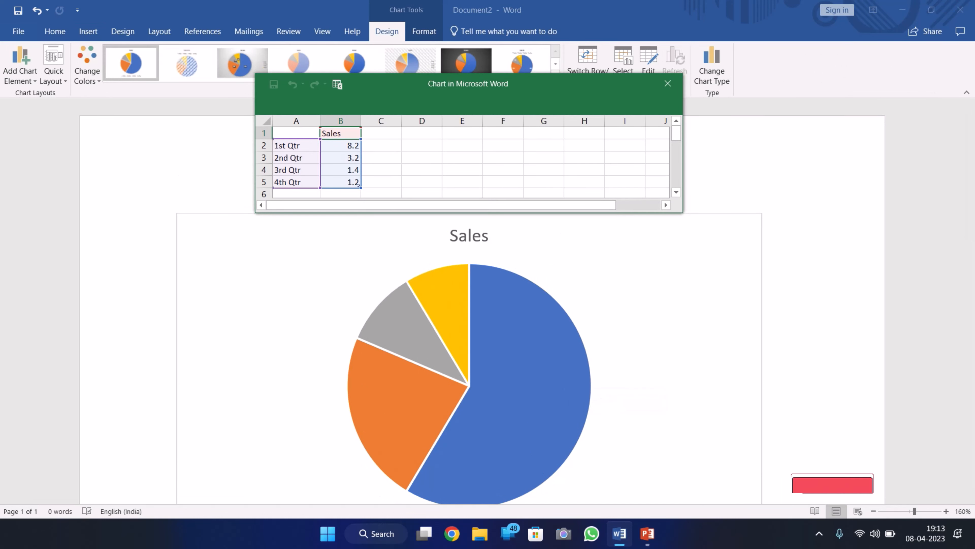
text(kake)
click(297, 145)
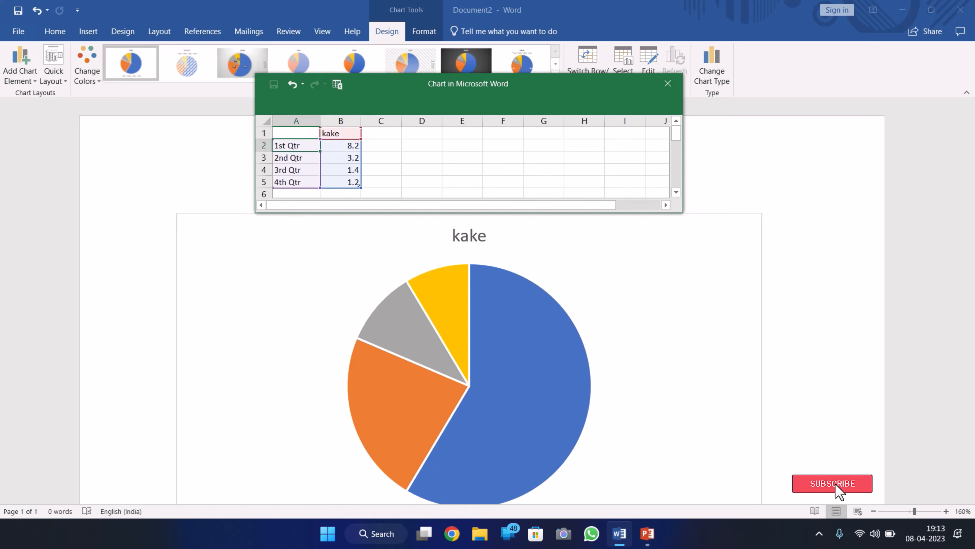
double_click(297, 146)
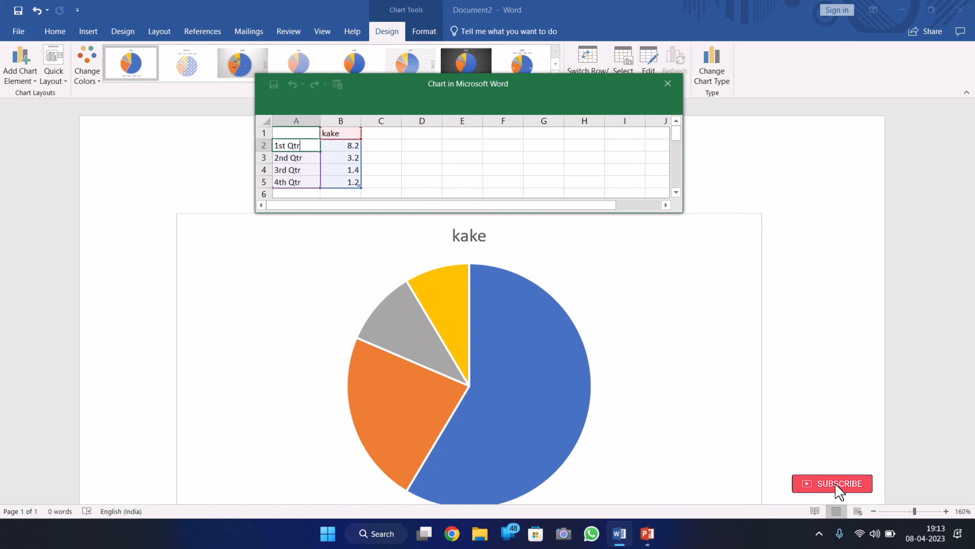
key(BackSpace)
key(BackSpace)
key(BackSpace)
key(BackSpace)
key(BackSpace)
key(BackSpace)
key(BackSpace)
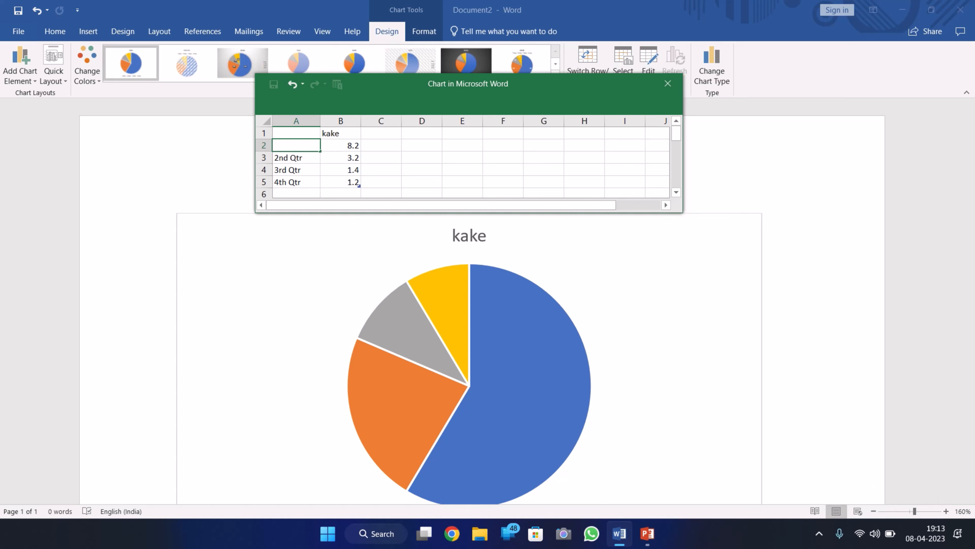
text(Rohim)
key(Return)
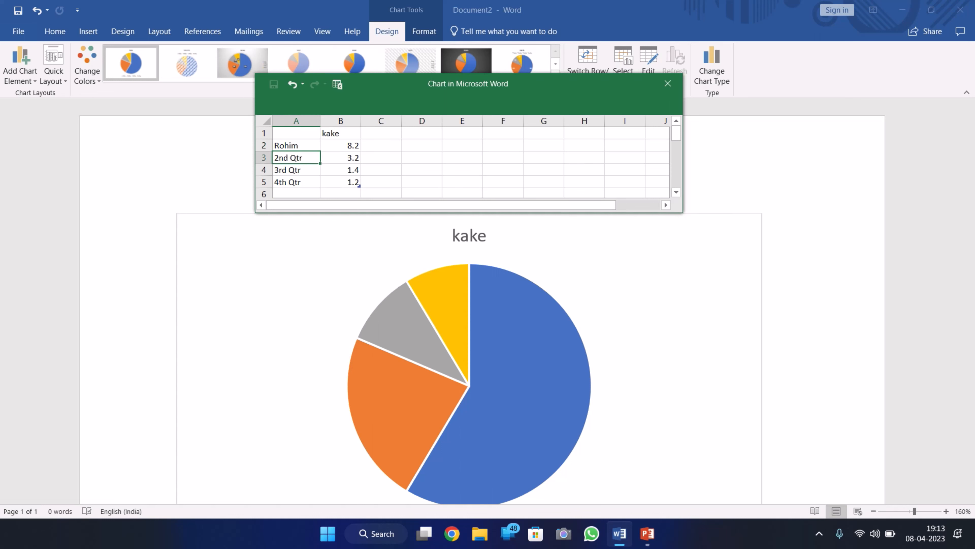
Replace the remaining quarter labels in A3:A5 of the chart data with three people's names
text(Korim)
key(Return)
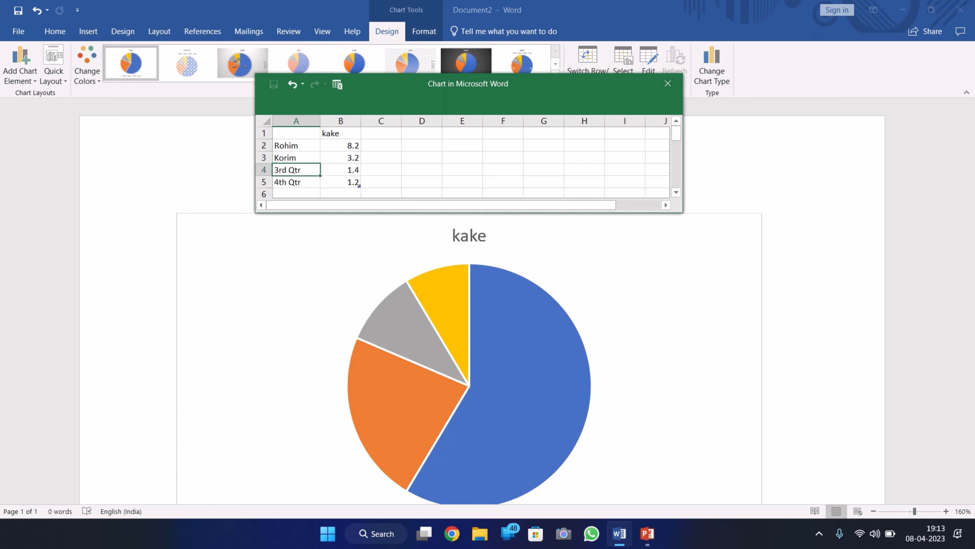
text(Abdul)
key(Return)
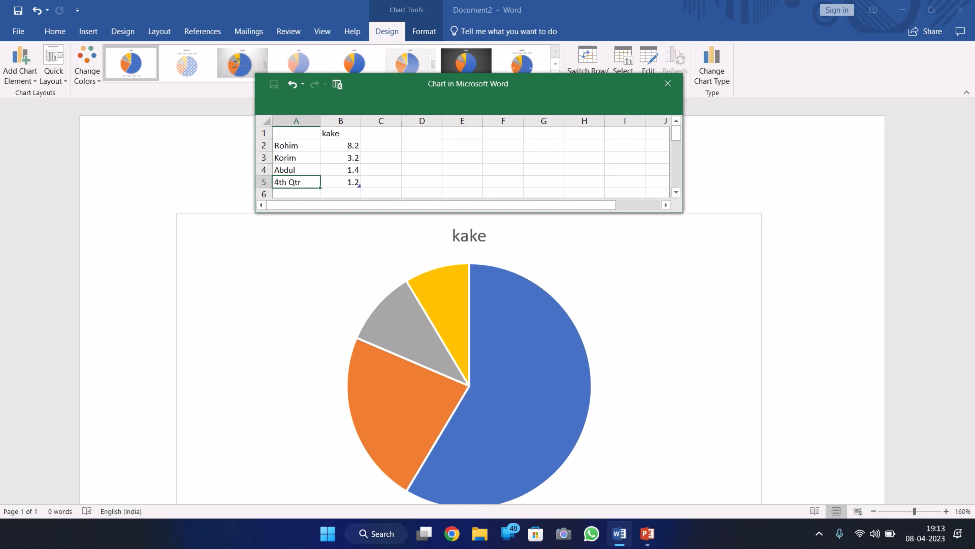
text(Sattar)
click(296, 146)
Set the kake values in B2:B5 to 40, 30, 20 and 10, and close the chart's data sheet
click(341, 146)
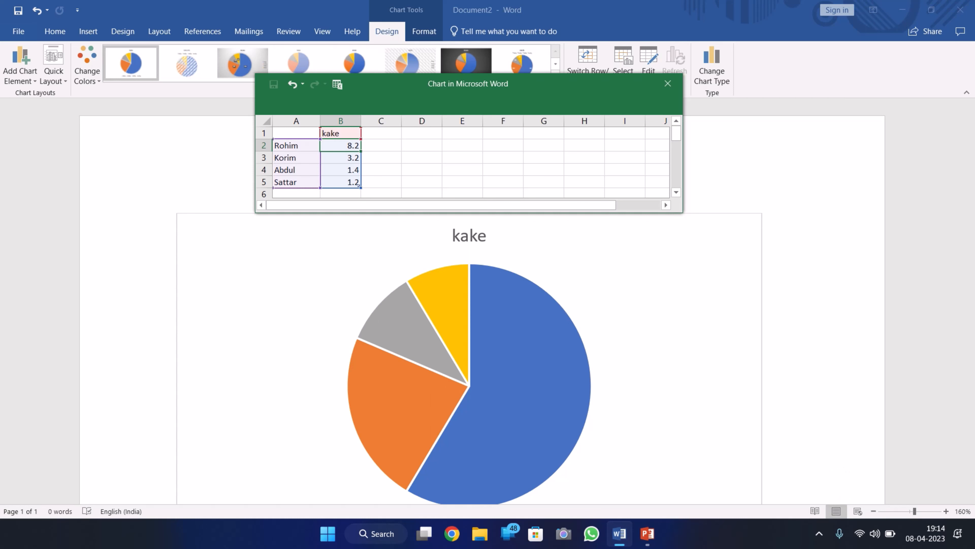
text(40)
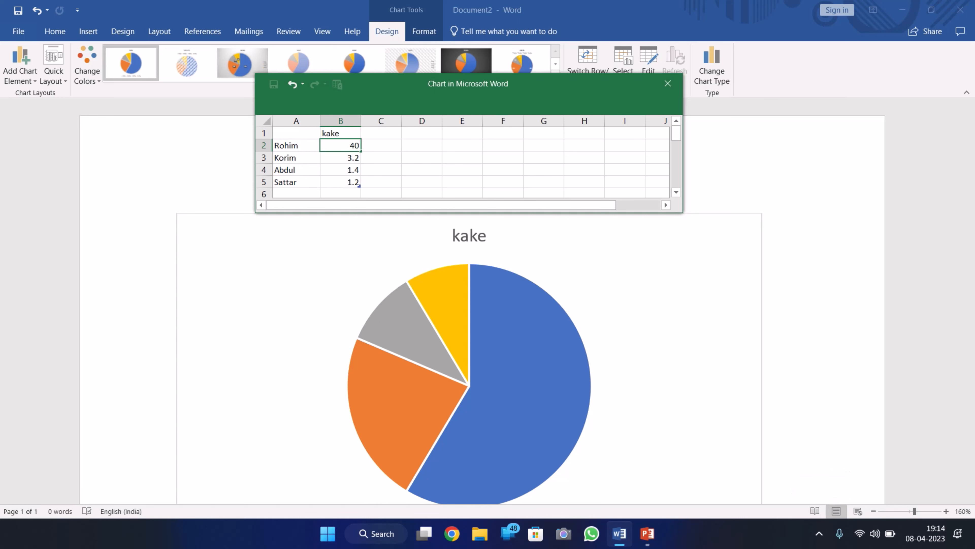
key(Return)
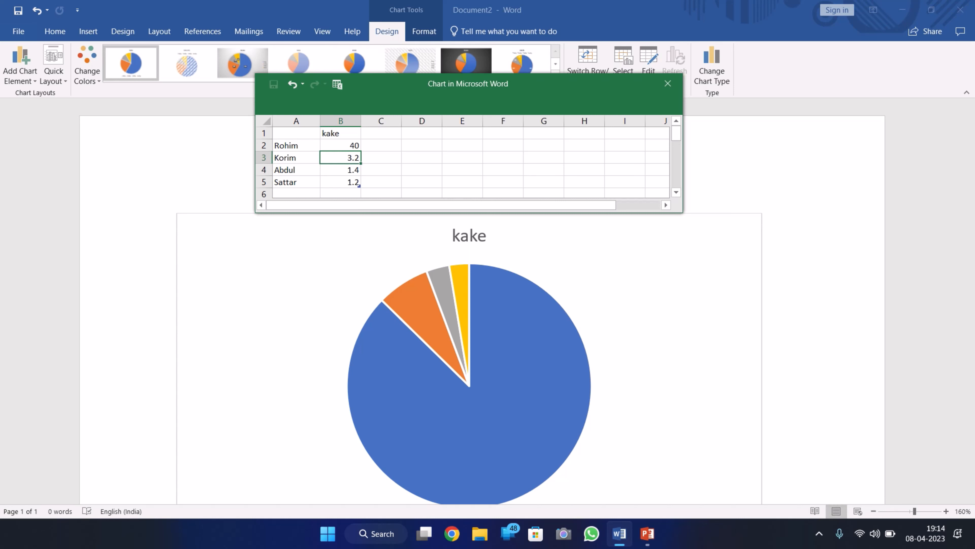
text(30)
key(Return)
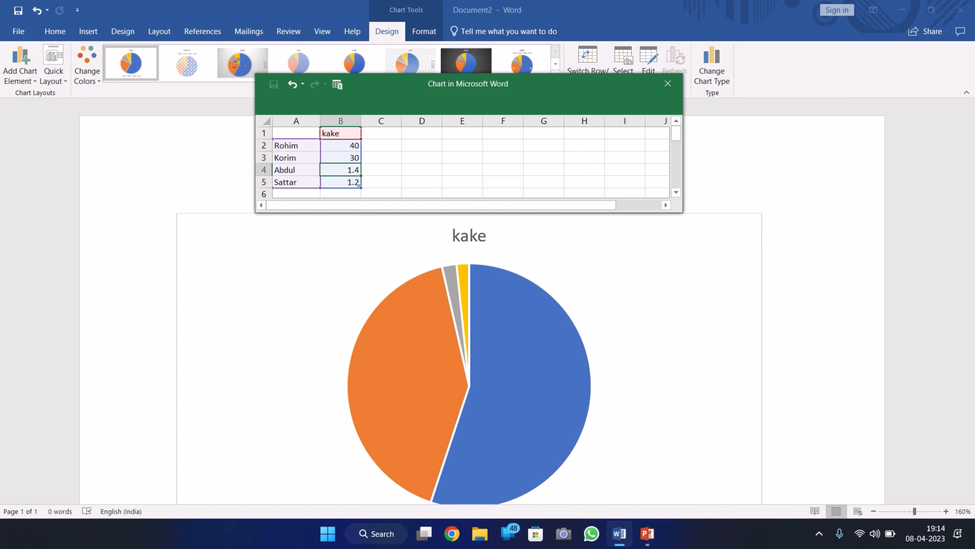
text(20)
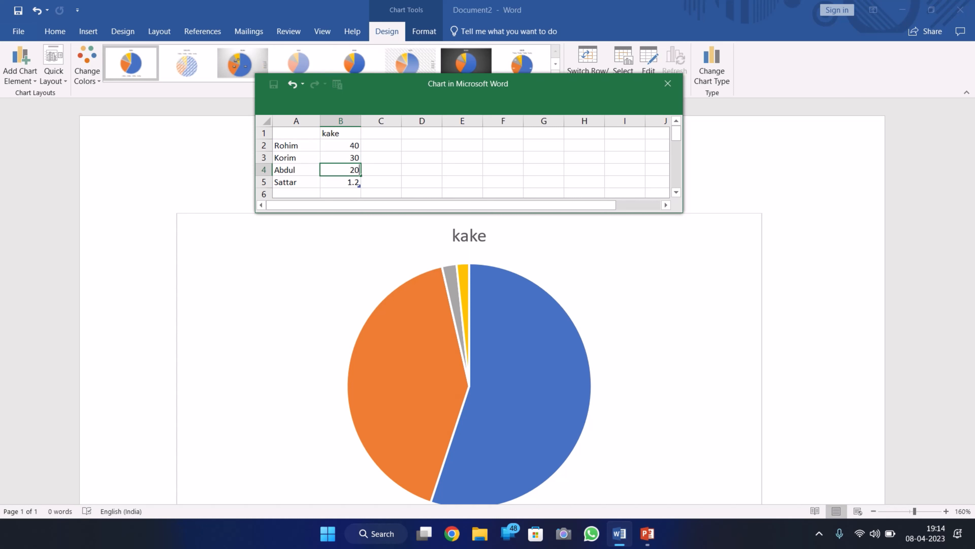
key(Return)
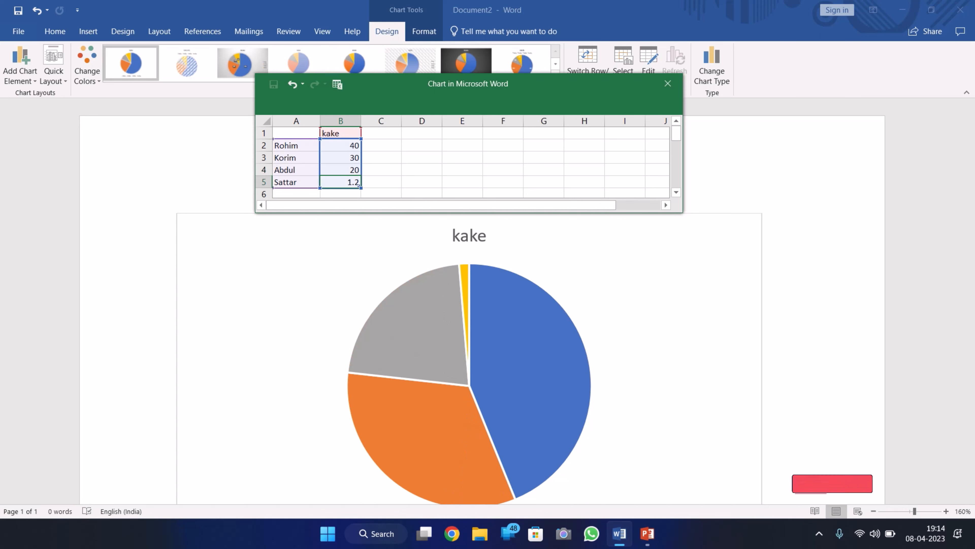
text(10)
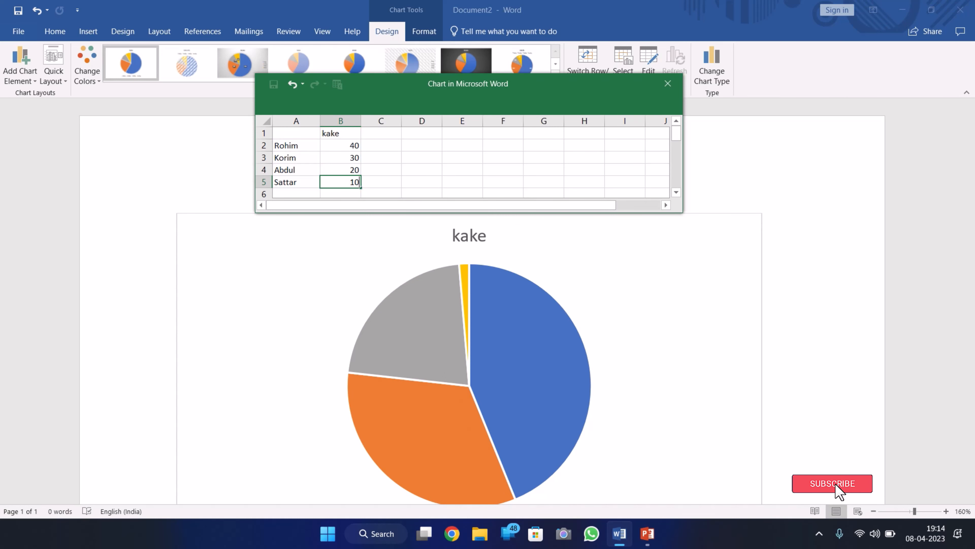
key(Tab)
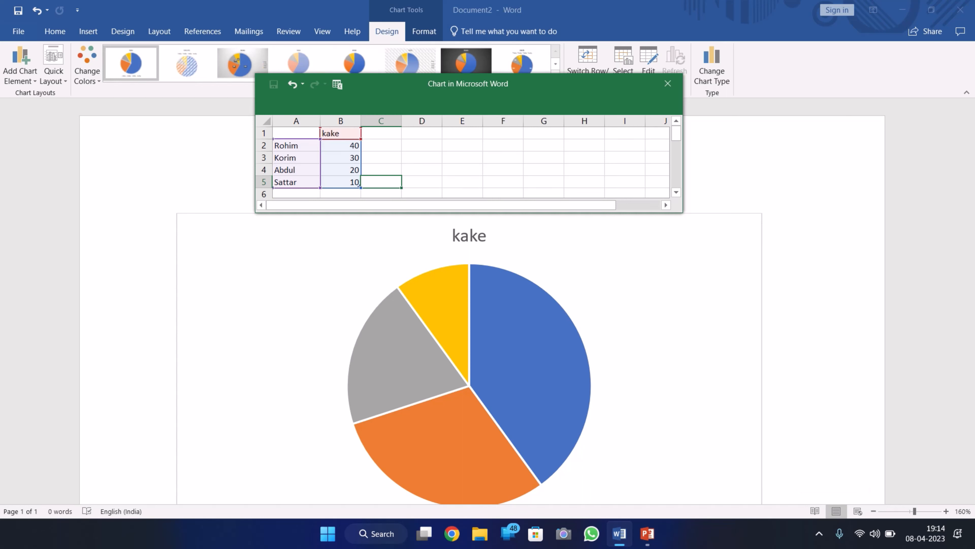
click(661, 292)
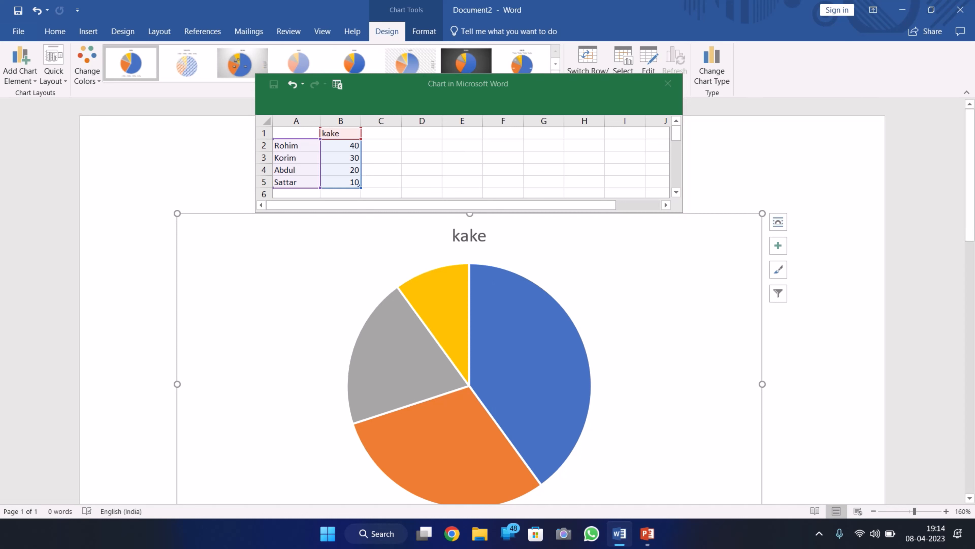
click(668, 83)
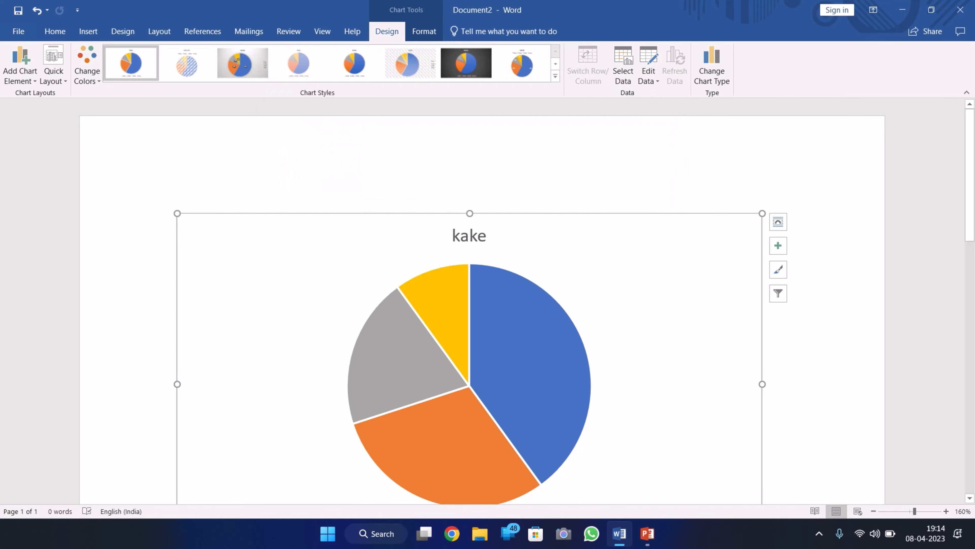
Show the full gallery of chart styles for the pie chart
scroll(630, 253, down, 3)
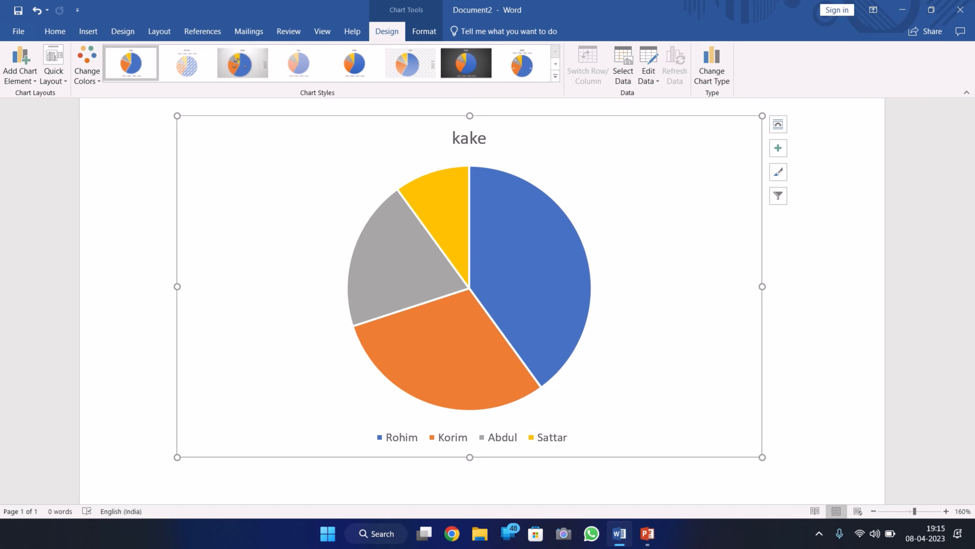
click(555, 76)
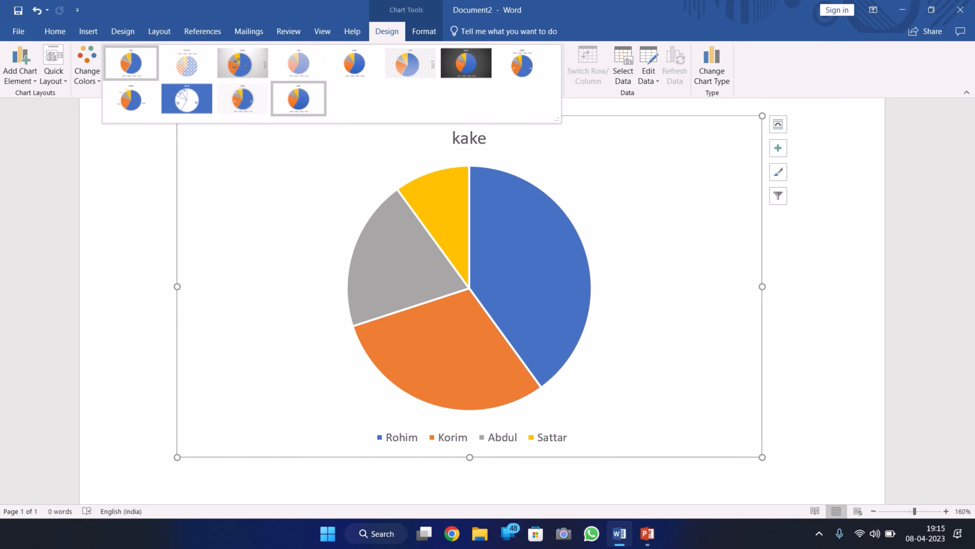